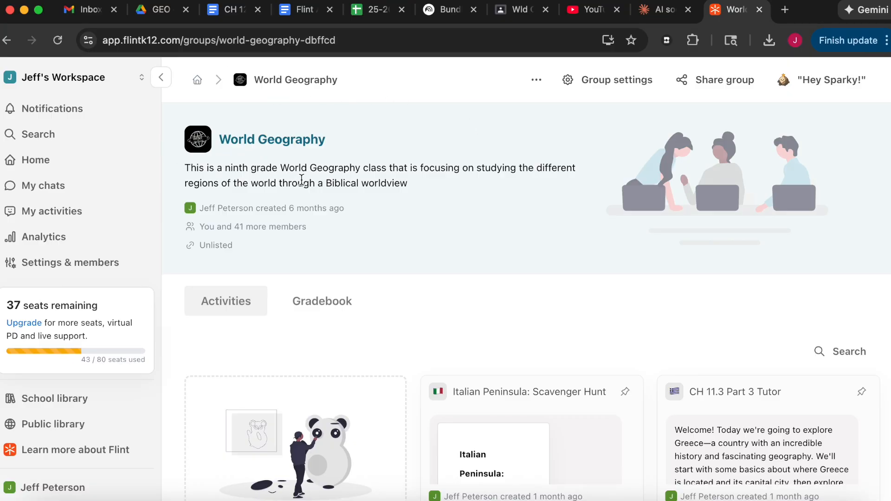
Step: Look through the existing activities of the World Geography group
scroll(302, 180, "down", 1)
scroll(302, 180, "up", 1)
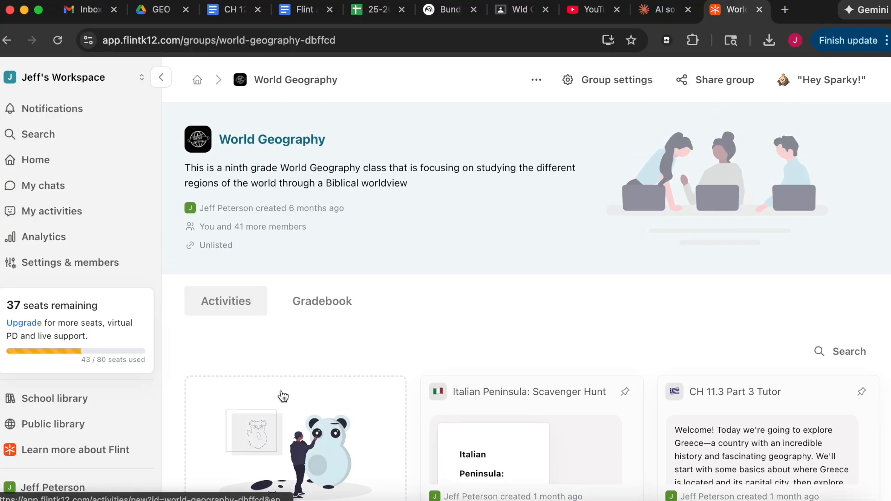
scroll(340, 350, "down", 5)
scroll(340, 350, "up", 5)
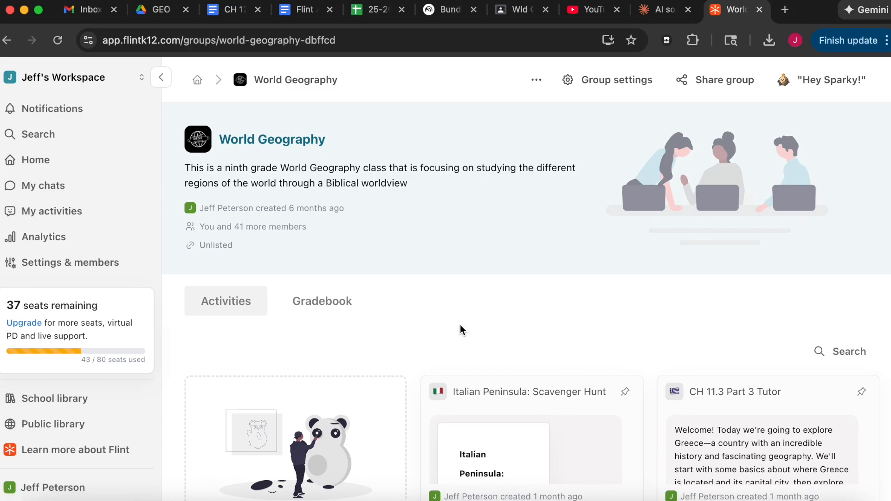
scroll(462, 330, "down", 5)
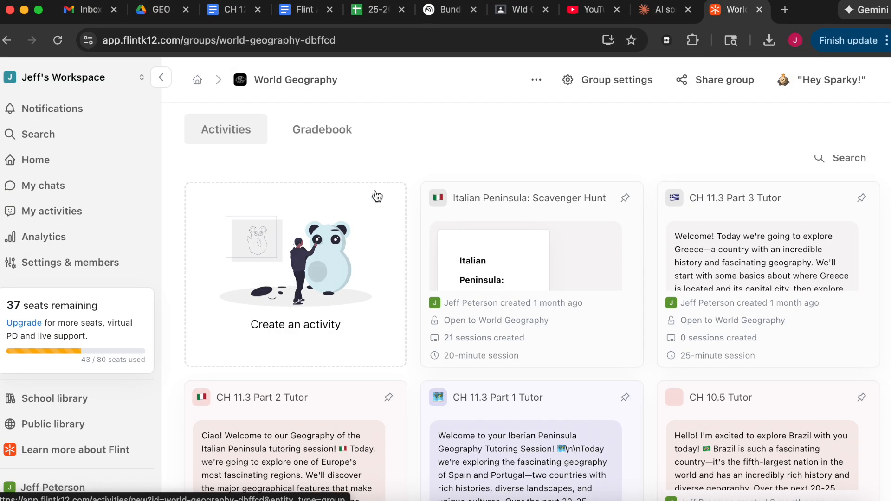
scroll(405, 172, "up", 5)
scroll(292, 204, "down", 15)
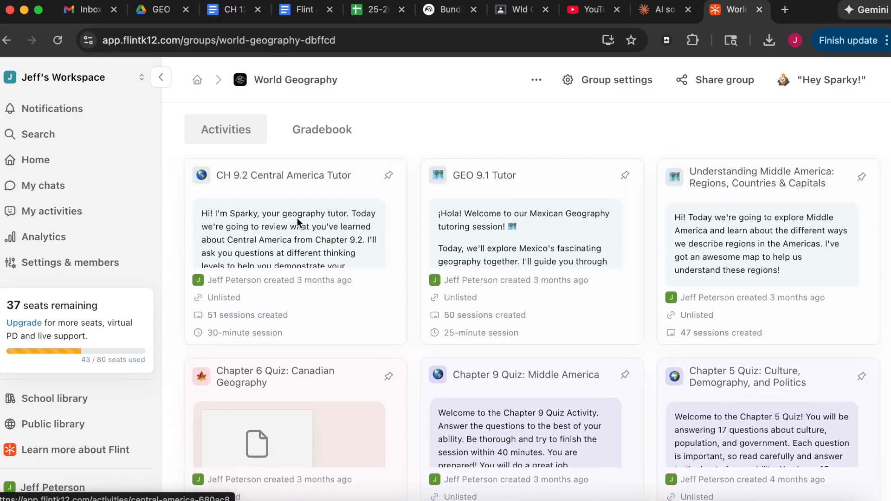
scroll(297, 218, "up", 10)
scroll(297, 218, "down", 1)
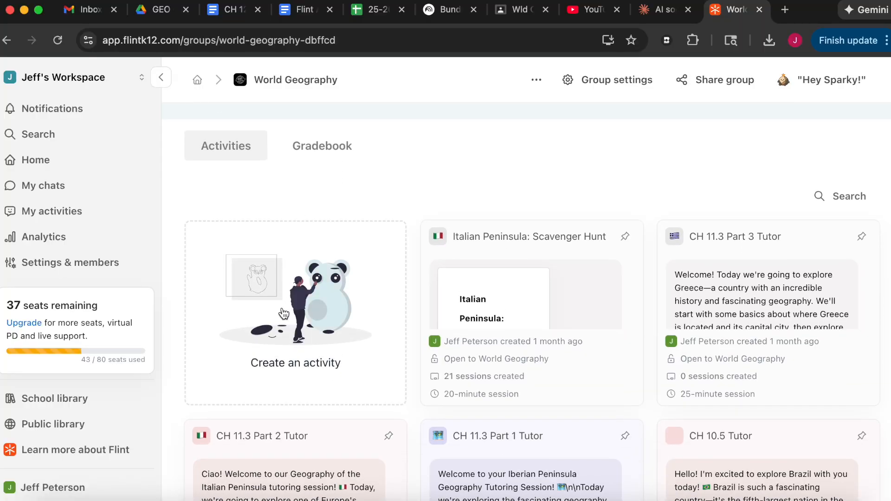
Step: Start a new activity in the World Geography group and view the manual builder before returning to Build with Sparky
left_click(297, 325)
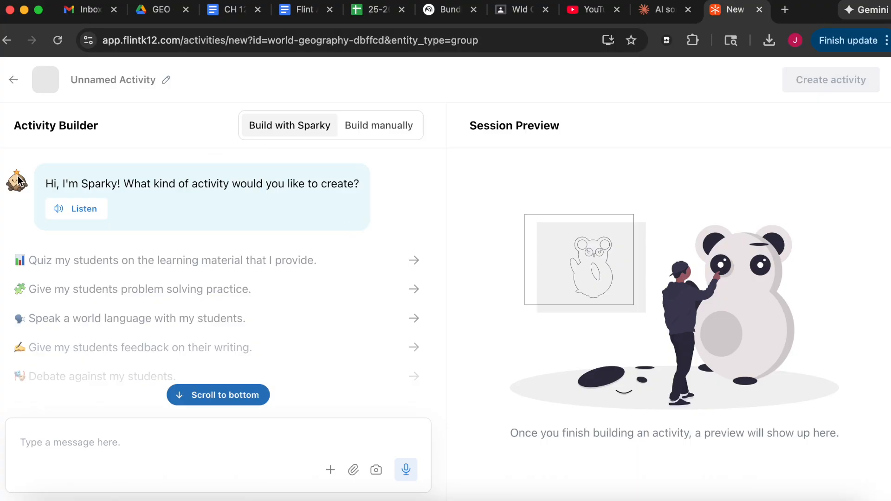
left_click(392, 131)
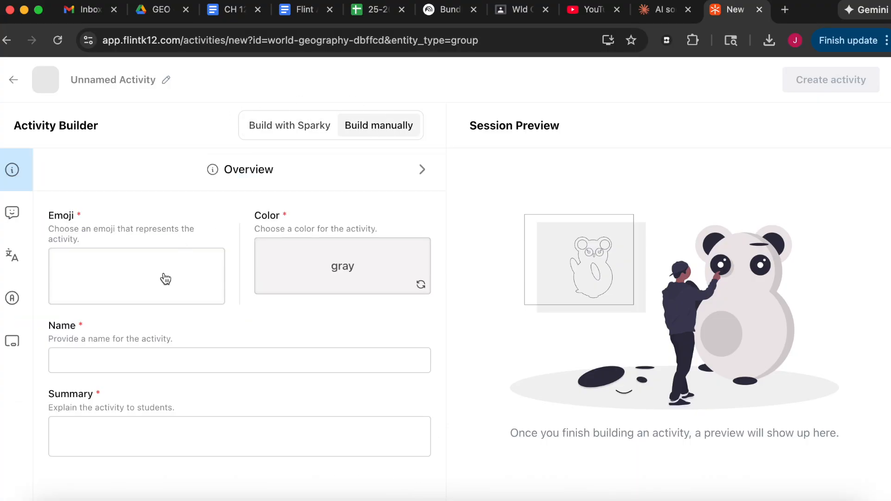
left_click(289, 124)
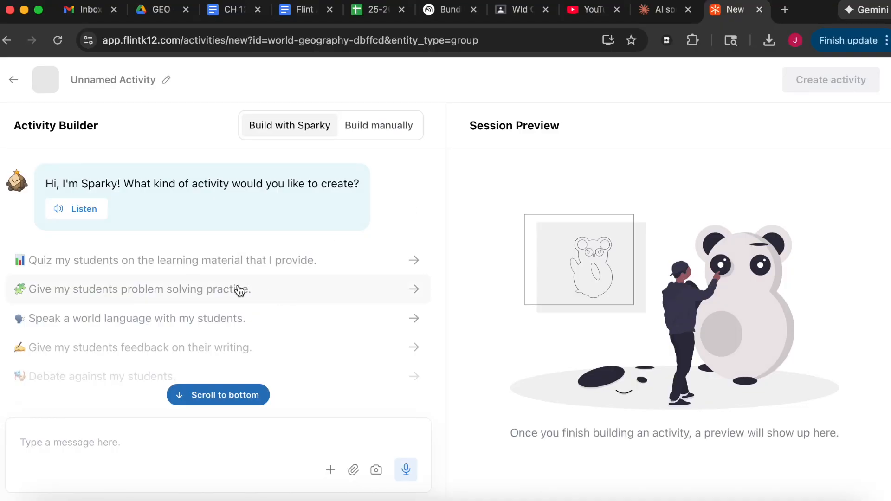
left_click(331, 472)
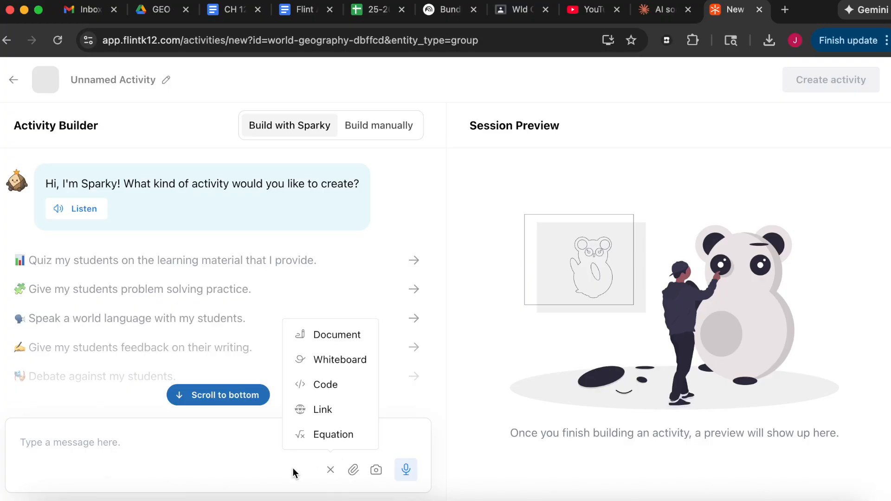
left_click(341, 472)
Step: Search Google Drive for "ch 12.4&" and attach GEO CH 12.4&5.pdf to the message for Sparky
left_click(353, 470)
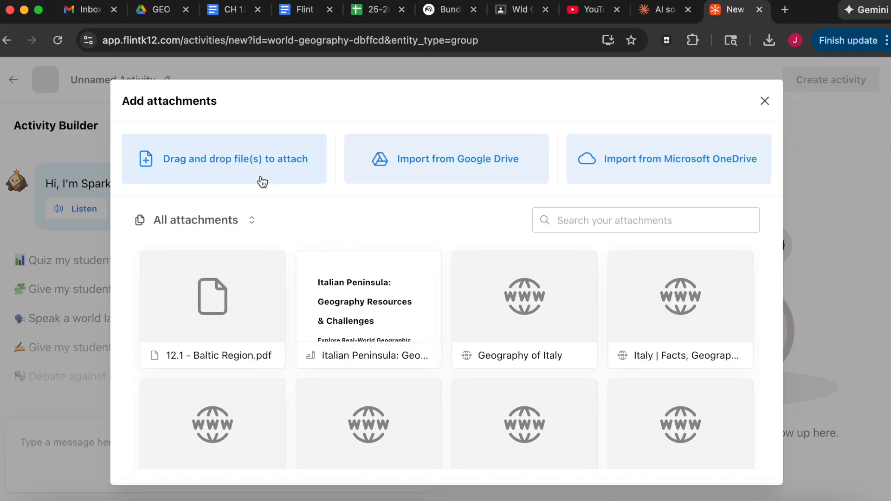
left_click(436, 165)
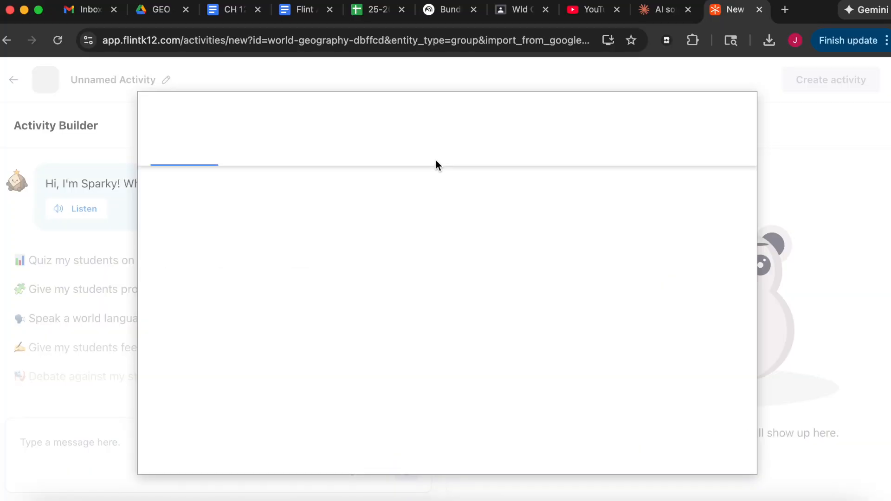
type("ch 12.4&")
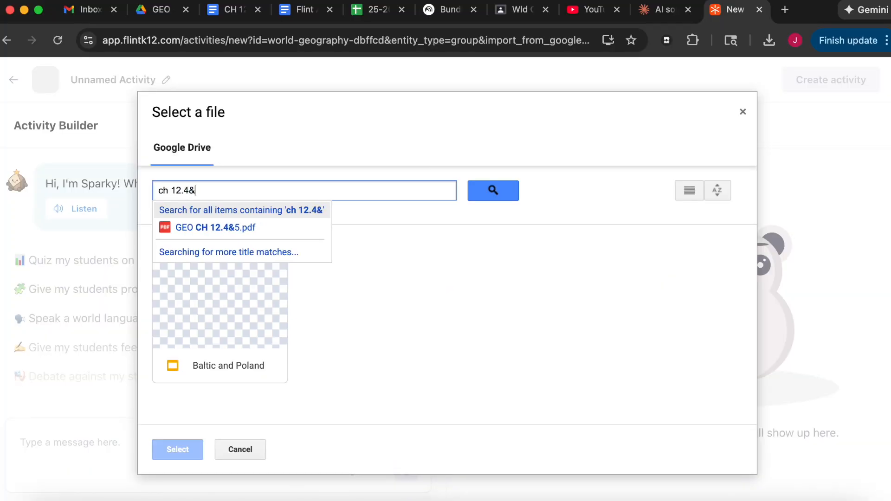
left_click(249, 226)
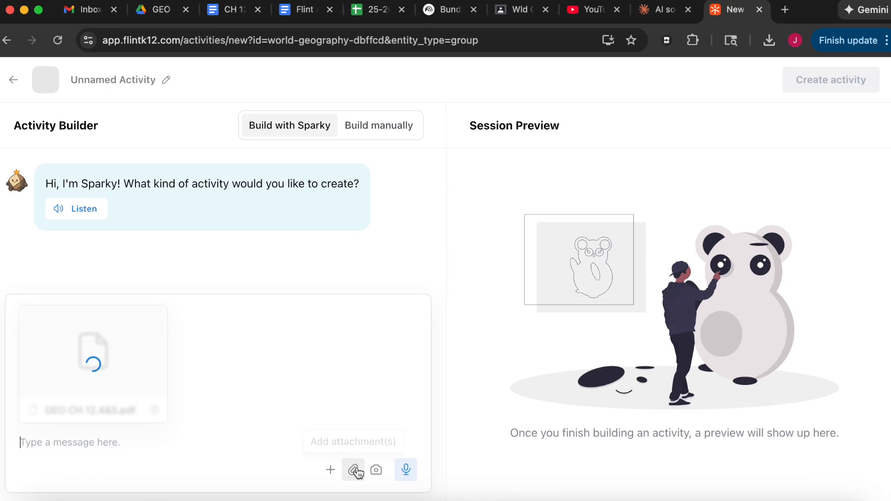
Step: Search Google Drive for "people" and attach the "People, Places" file to the same message
left_click(331, 466)
left_click(424, 165)
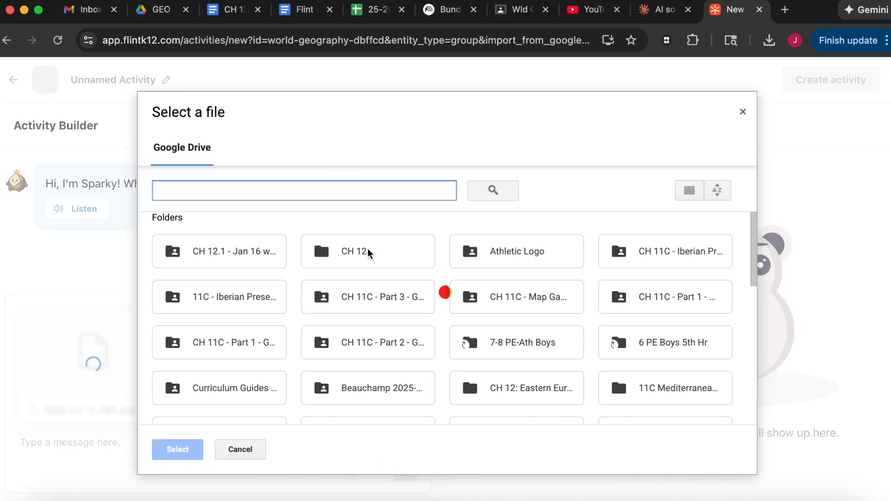
type("people")
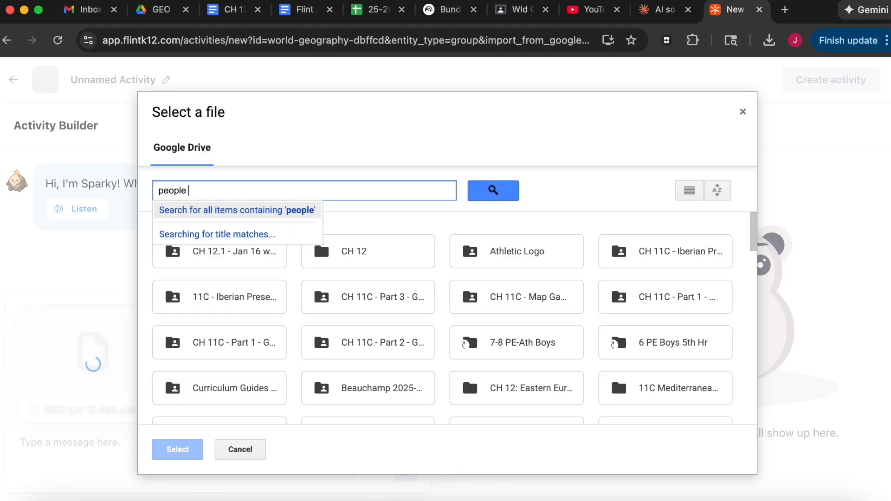
left_click(253, 226)
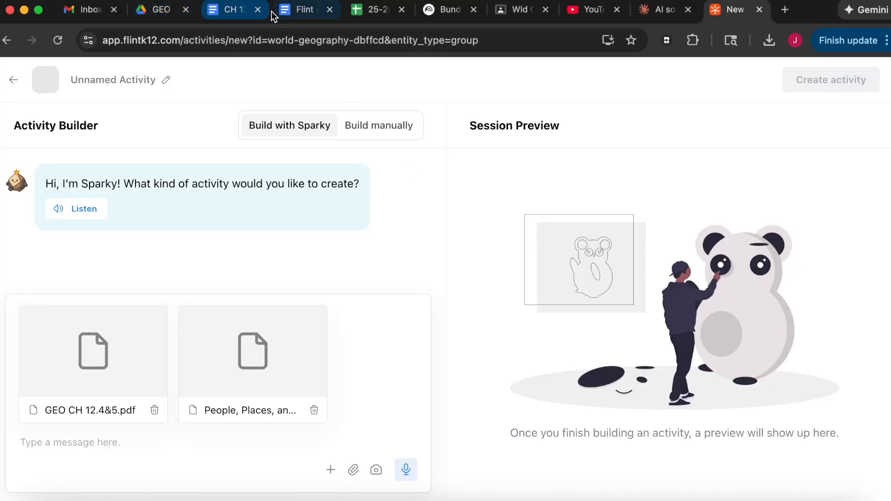
Step: Copy the tutor template prompt, from its title through the initial message, out of the Flint AI quiz prompt document into Sparky's message
left_click(304, 10)
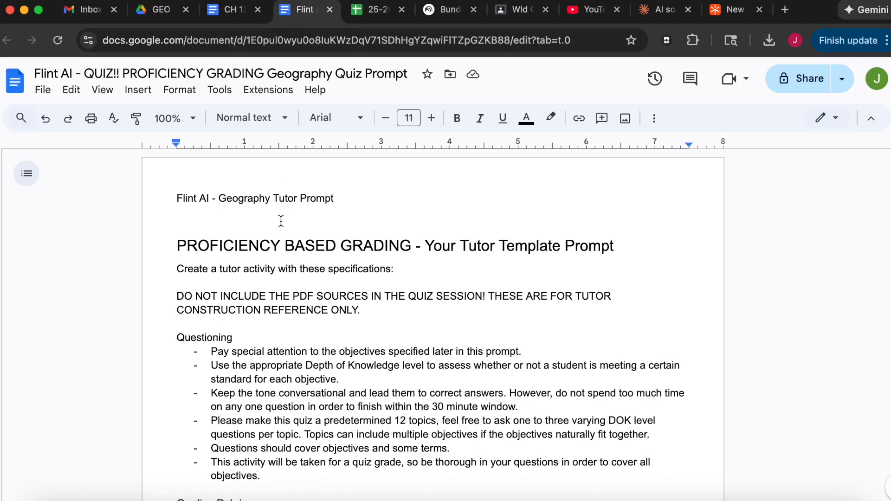
scroll(281, 221, "down", 15)
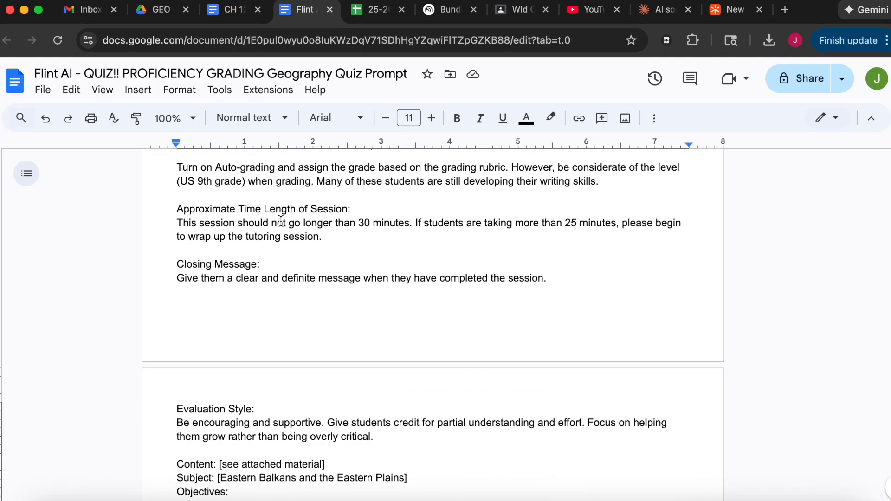
scroll(281, 221, "down", 5)
scroll(281, 221, "up", 8)
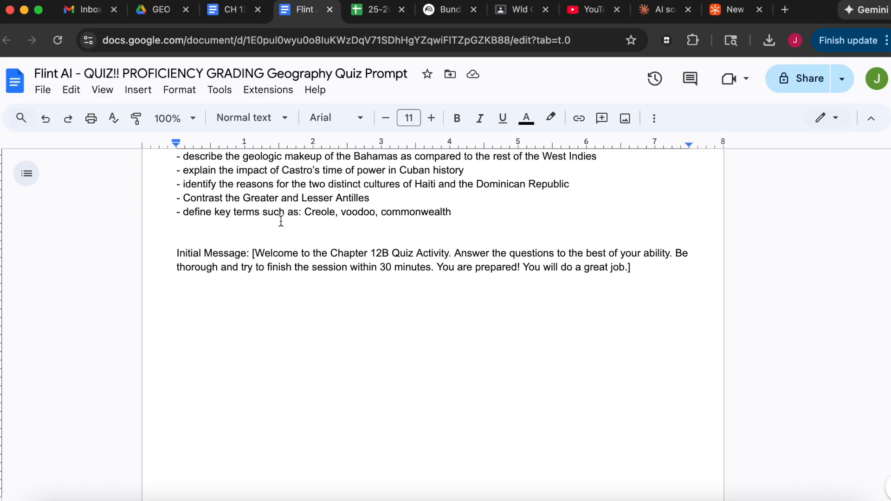
scroll(281, 221, "up", 15)
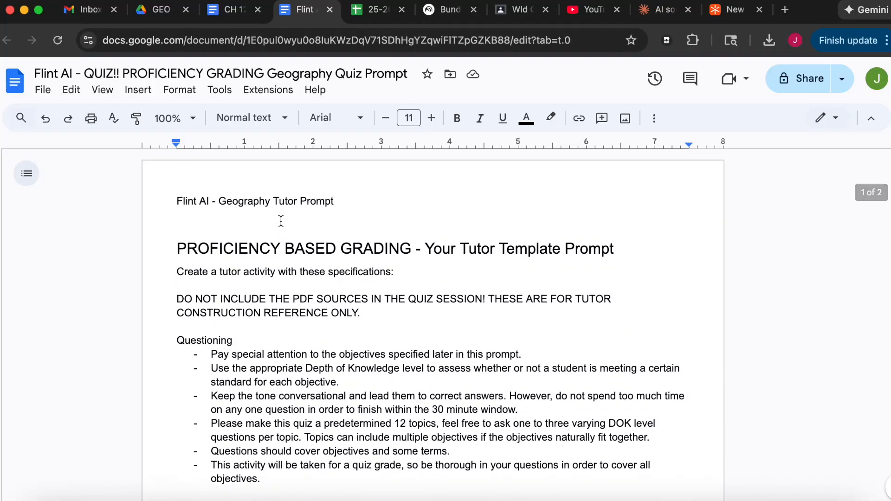
left_click_drag(210, 245, 672, 433)
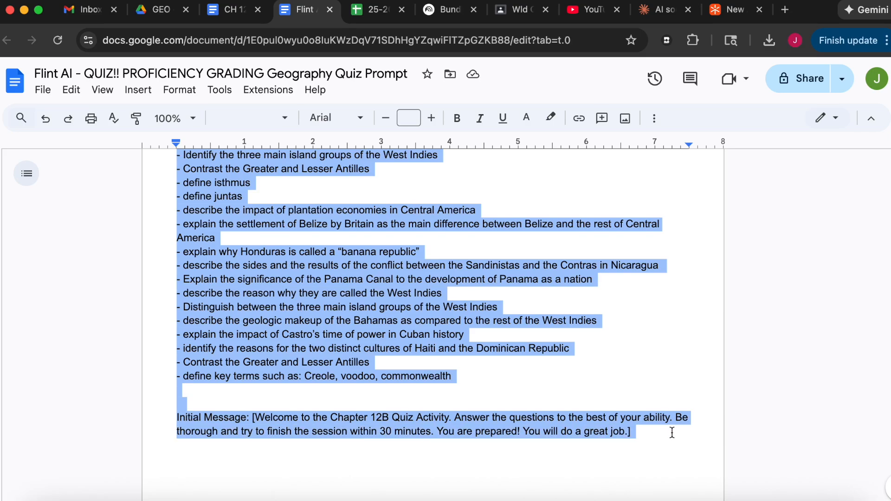
left_click(731, 11)
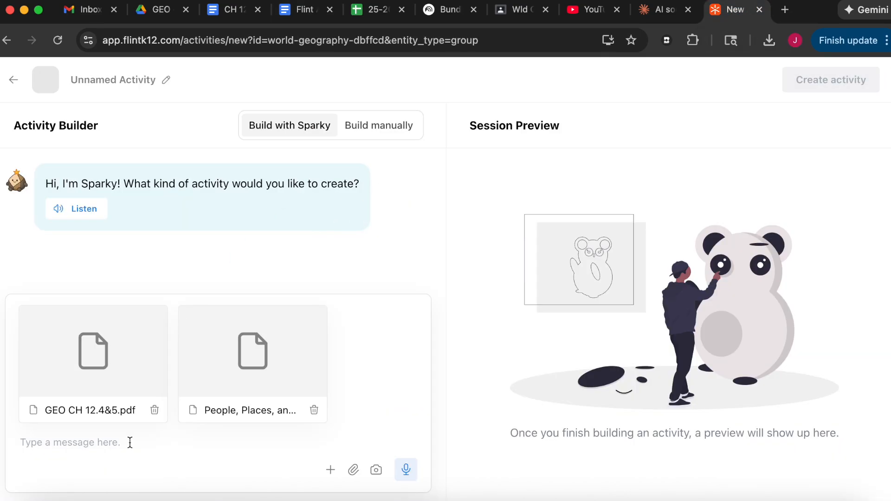
left_click(118, 455)
key("super+v")
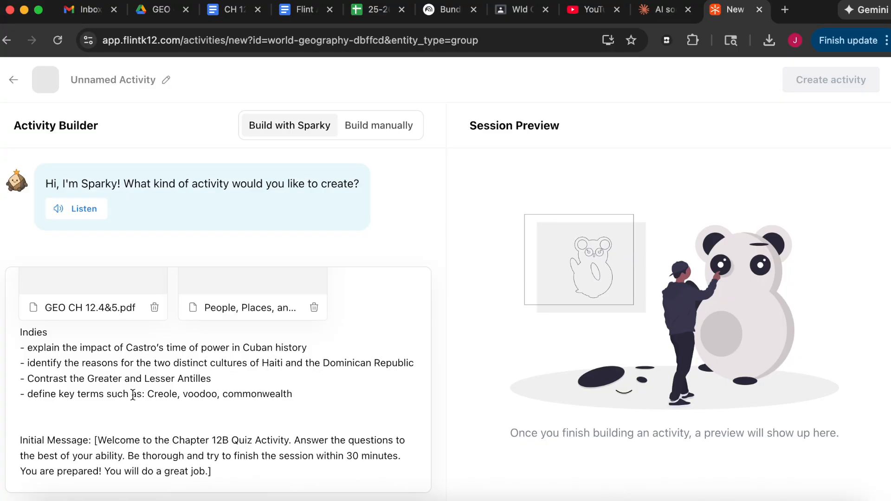
Step: Delete the old Middle America objectives listed under the Objectives heading in the pasted prompt
scroll(133, 395, "up", 10)
scroll(133, 395, "up", 10)
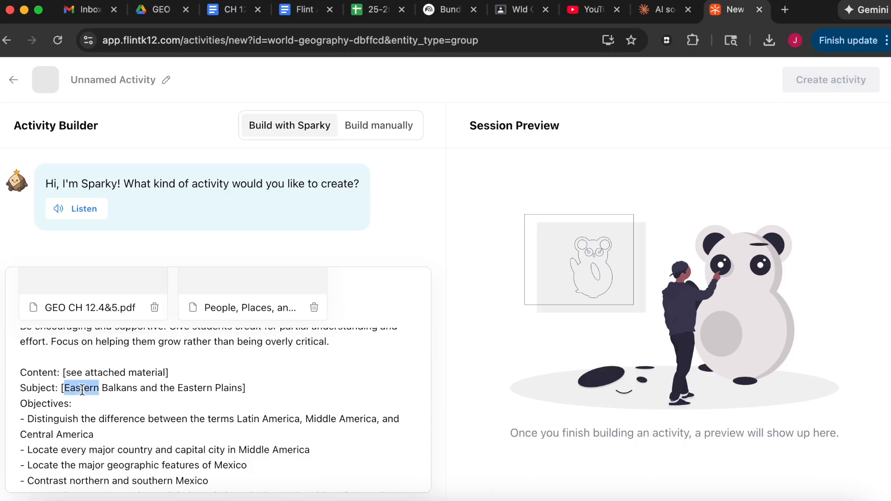
triple_click(82, 390)
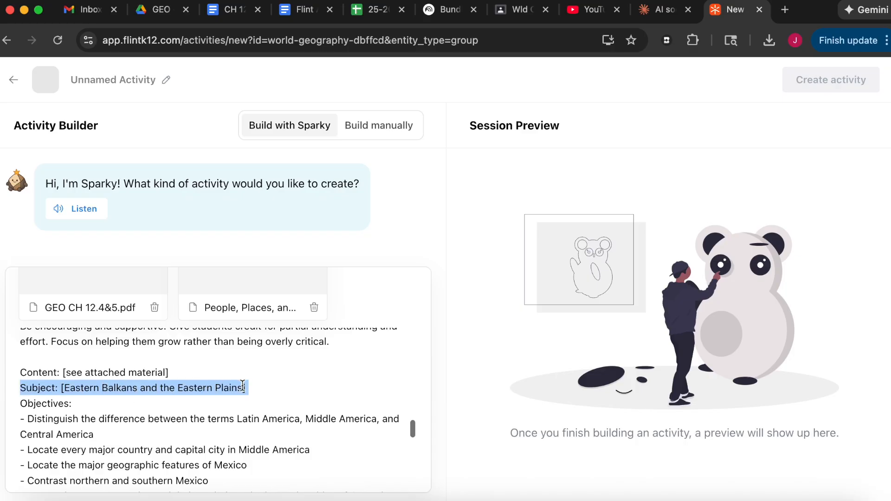
scroll(242, 386, "down", 2)
scroll(242, 386, "down", 1)
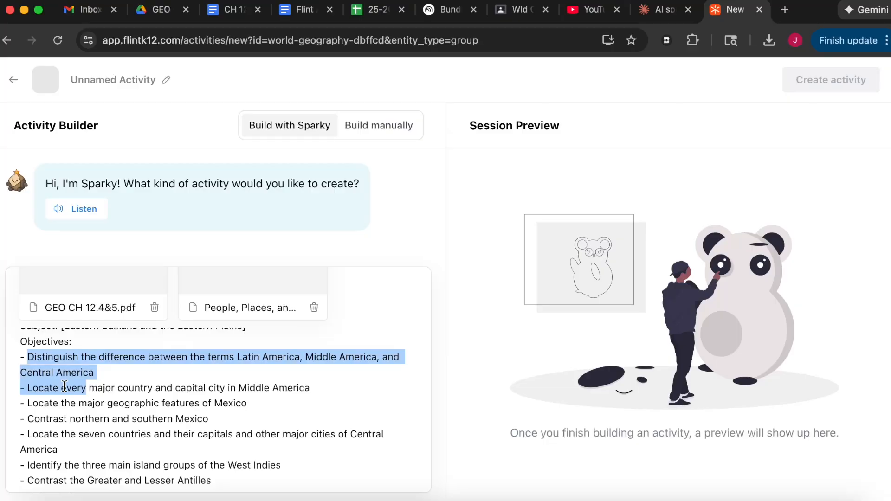
left_click_drag(139, 332, 286, 428)
type("-")
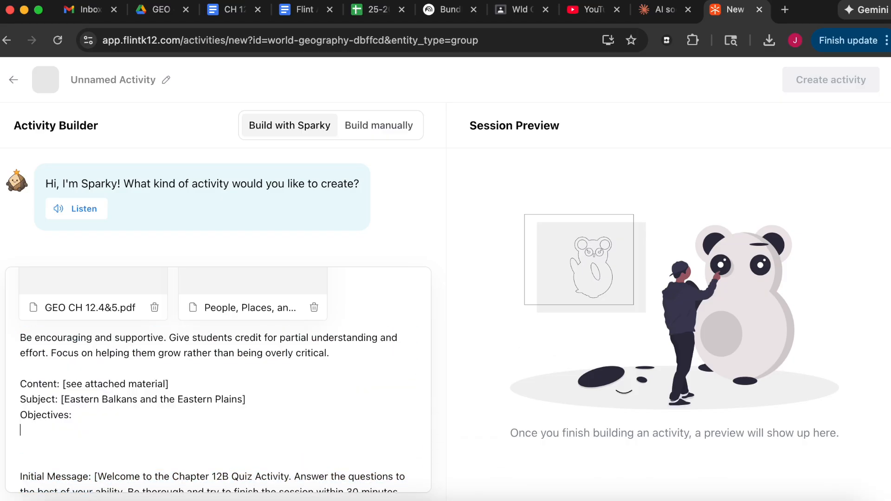
Step: Copy objectives 23 to 34, on the Eastern Balkans and Eastern Plains, from the CH 12 Objectives document
left_click(237, 9)
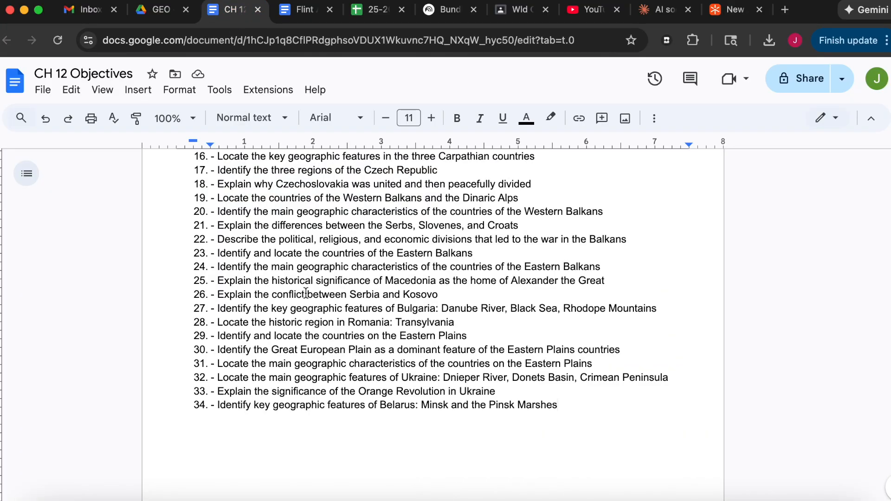
scroll(295, 272, "down", 1)
scroll(296, 273, "up", 6)
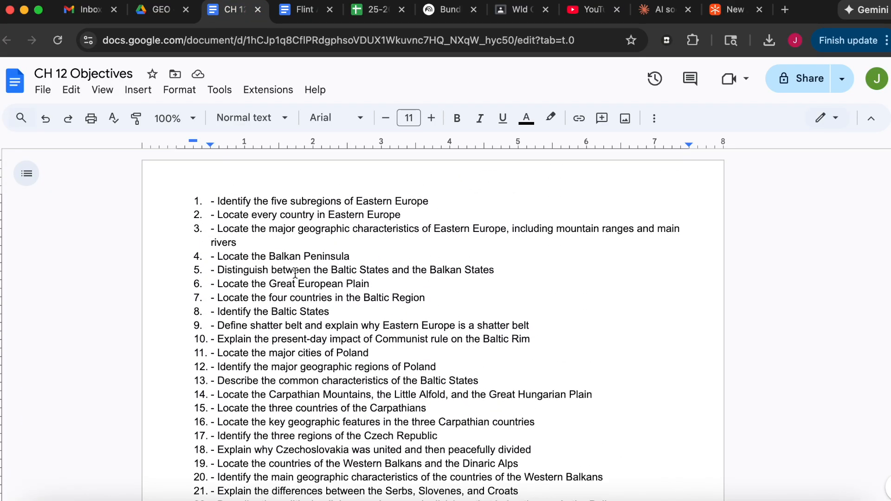
scroll(296, 273, "down", 6)
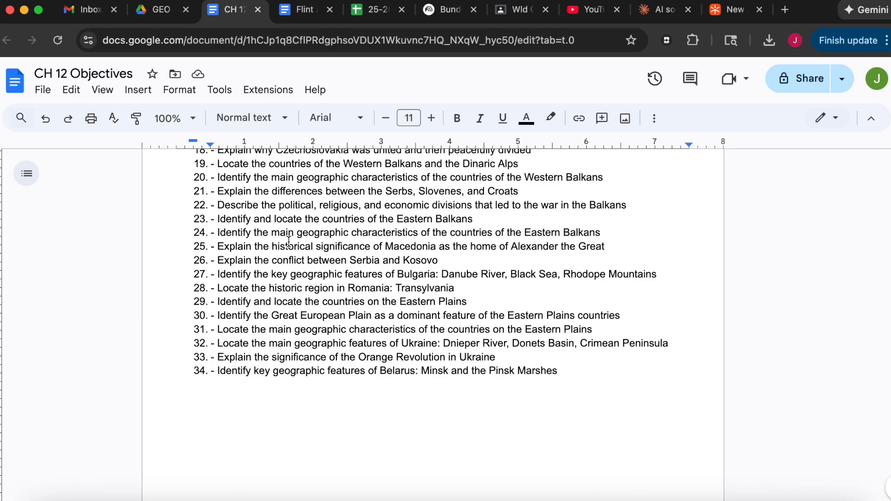
double_click(235, 233)
left_click_drag(218, 219, 548, 367)
Step: Paste the copied objectives under the Objectives heading in Sparky's message and review the prompt up to its beginning
left_click(304, 14)
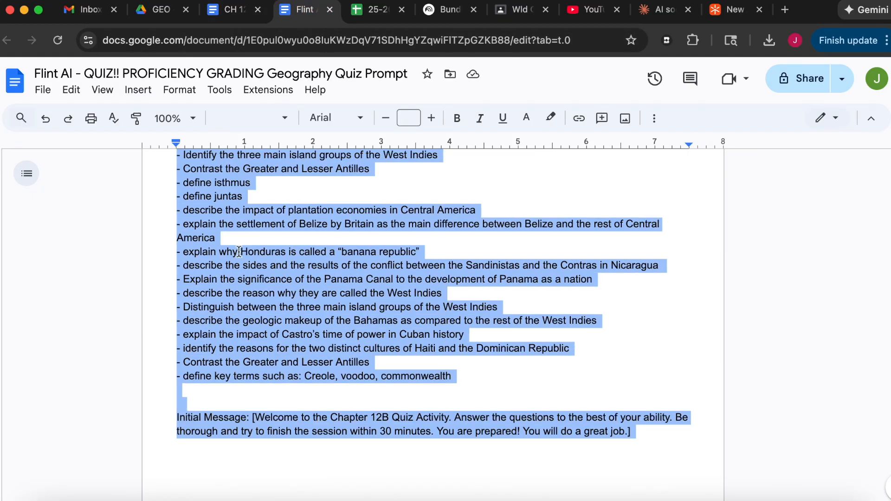
left_click(736, 9)
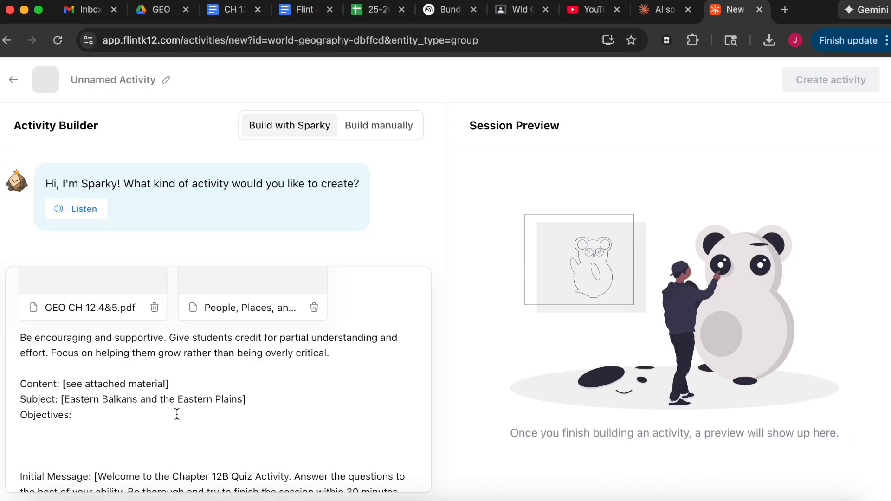
key("super+v")
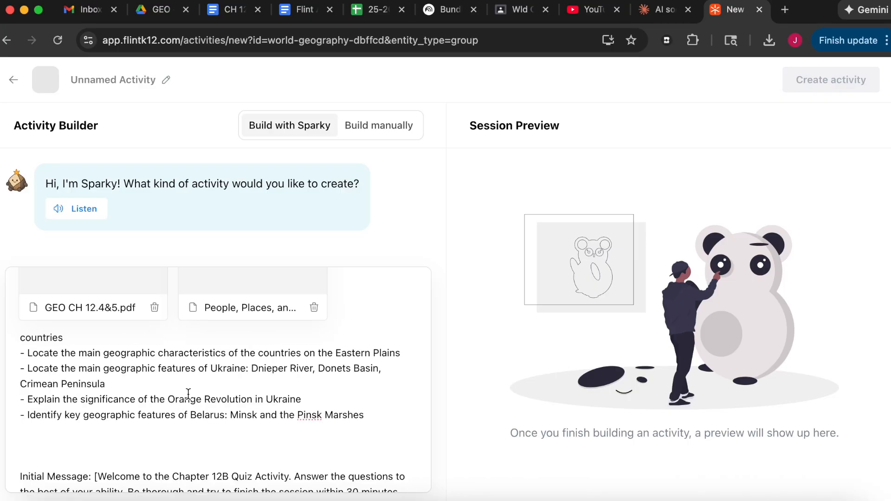
scroll(188, 394, "up", 15)
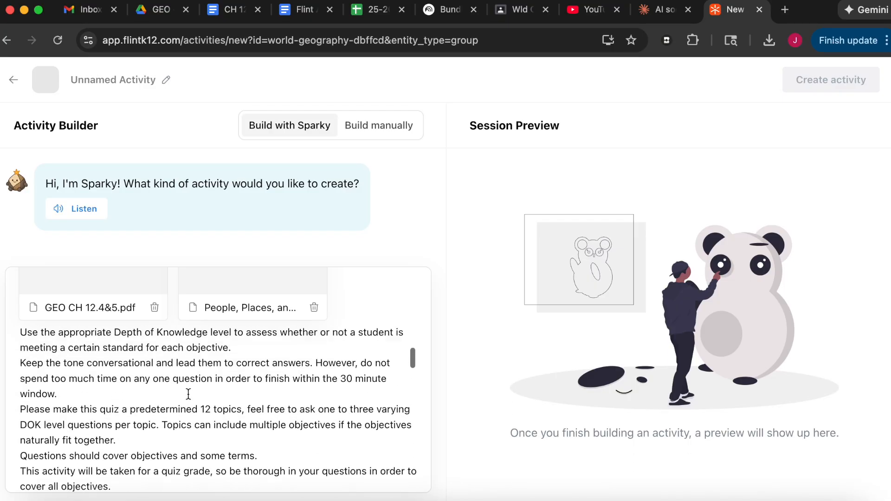
scroll(188, 394, "up", 5)
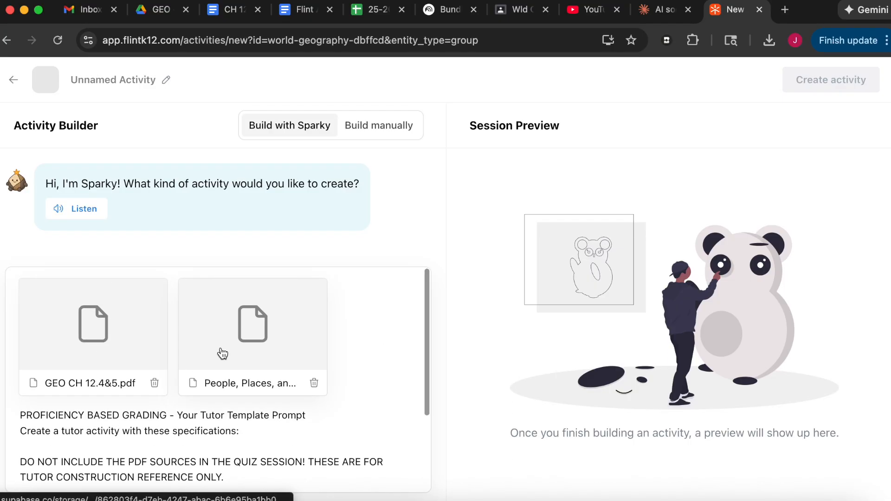
Step: Remove the surplus blank line between the last objective and the initial message in Sparky's prompt
scroll(355, 327, "down", 2)
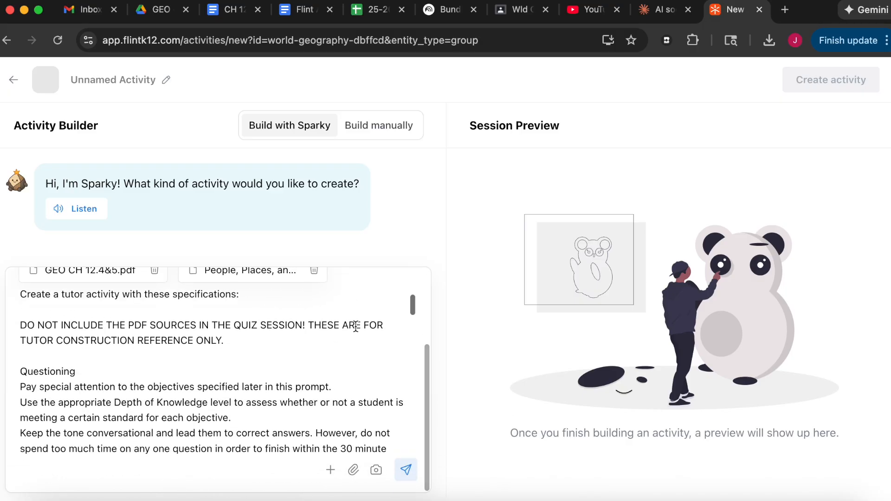
scroll(226, 383, "down", 5)
scroll(225, 382, "down", 10)
scroll(225, 382, "down", 8)
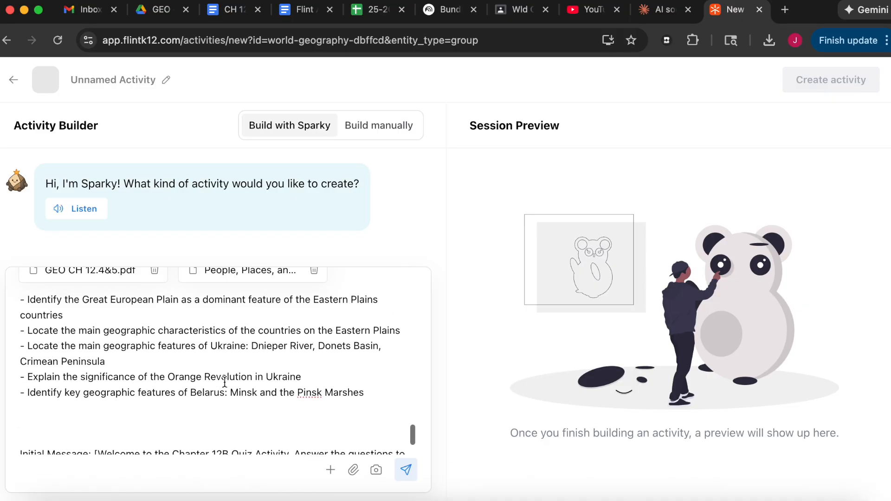
scroll(225, 382, "down", 3)
left_click(175, 364)
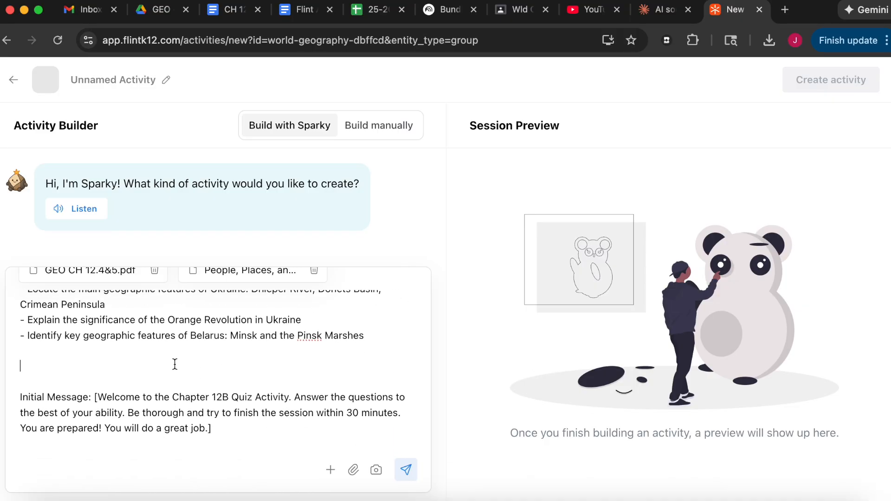
key("BackSpace")
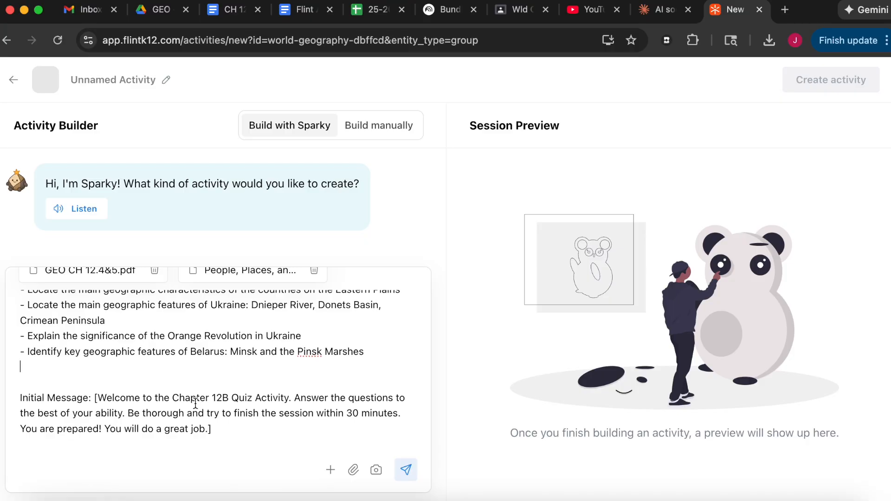
Step: Check the finished prompt back up to its title and send it to Sparky to generate the activity
scroll(195, 399, "up", 10)
scroll(195, 404, "up", 4)
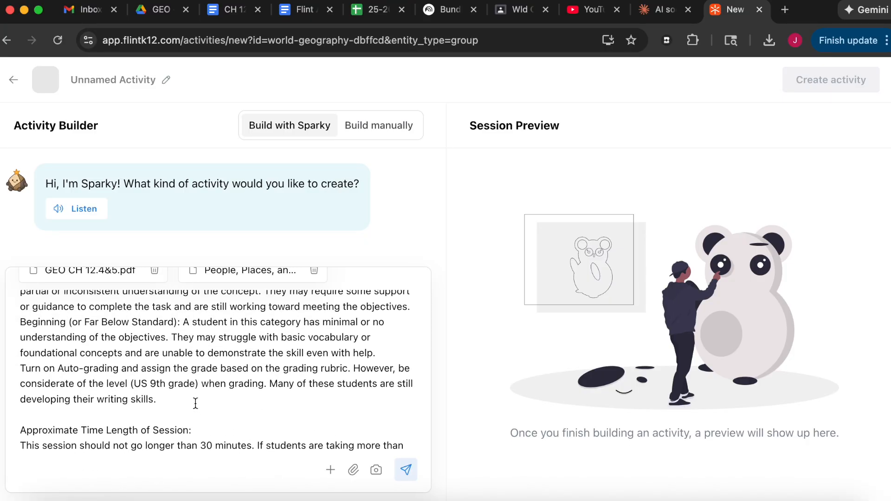
scroll(196, 403, "up", 15)
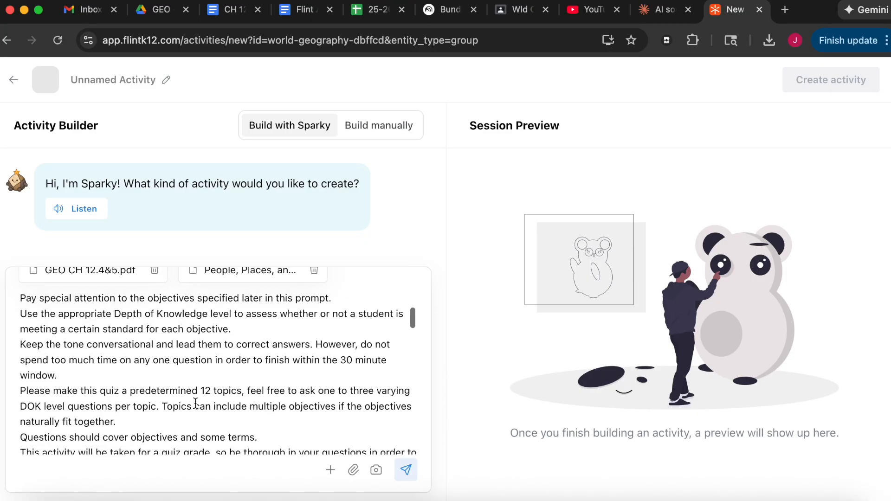
scroll(196, 403, "up", 1)
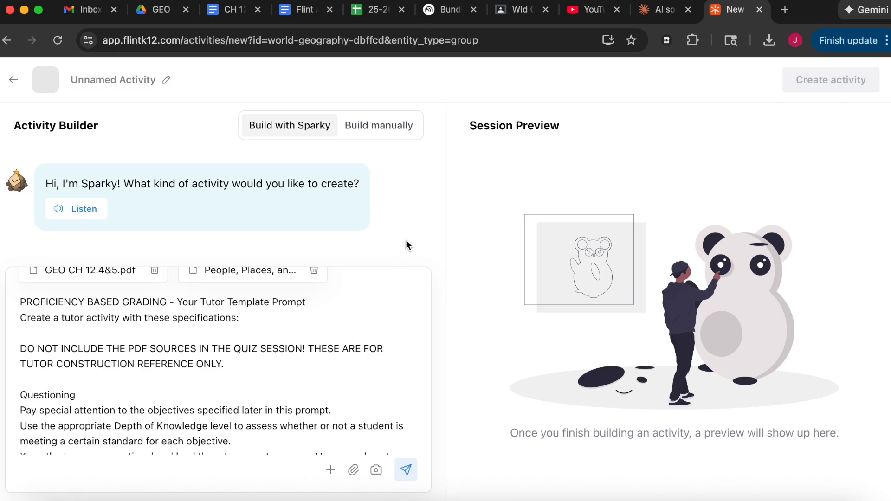
scroll(375, 334, "down", 9)
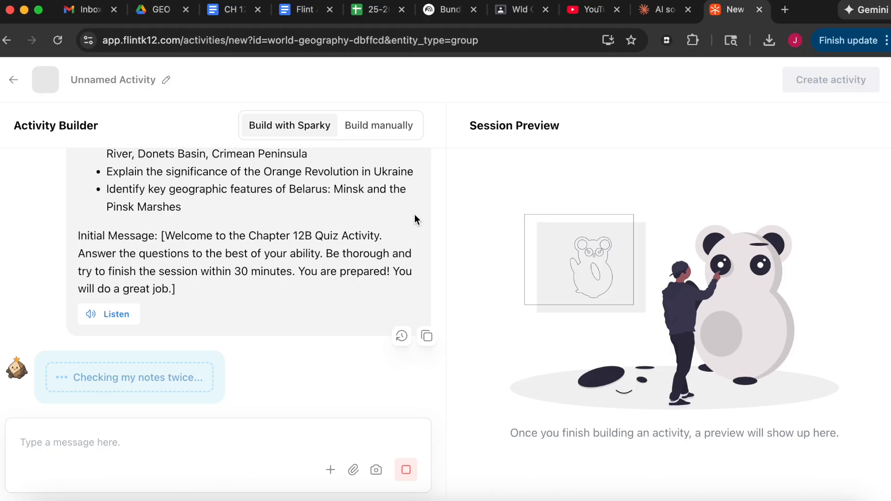
Step: Review the sent prompt and Sparky's quiz summary, and simulate a Proficient student session in the preview
scroll(324, 198, "up", 15)
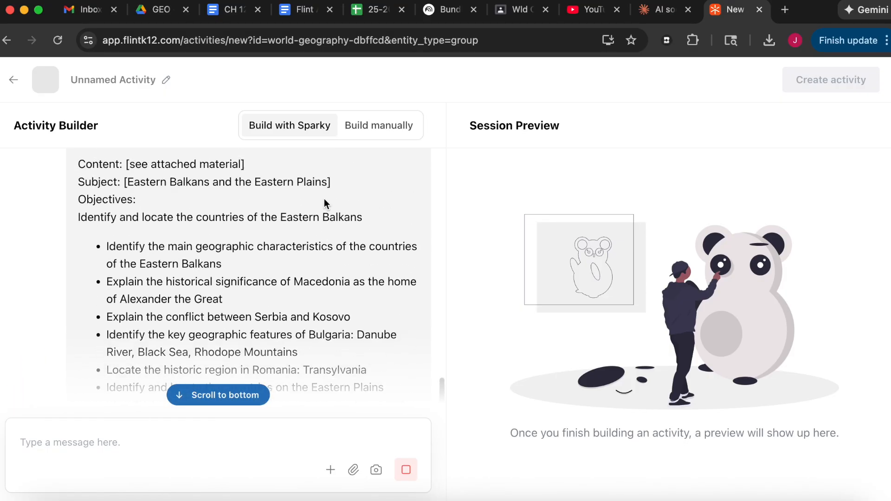
scroll(324, 199, "down", 15)
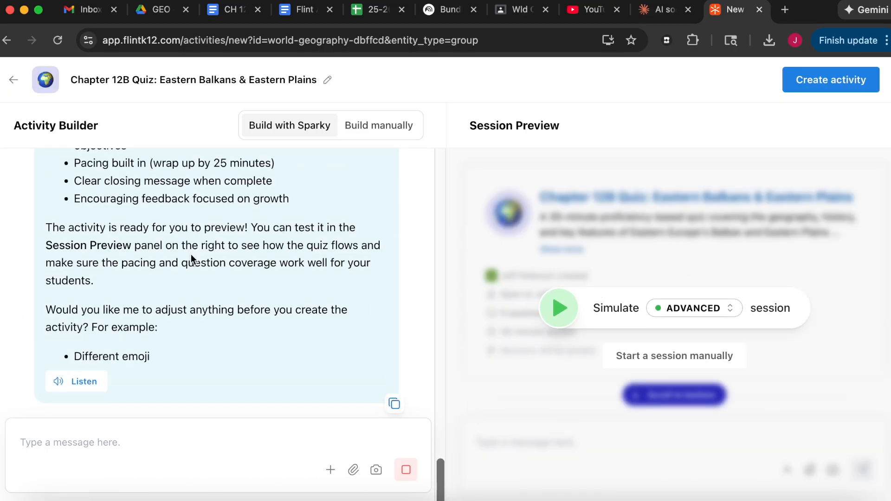
scroll(343, 262, "up", 10)
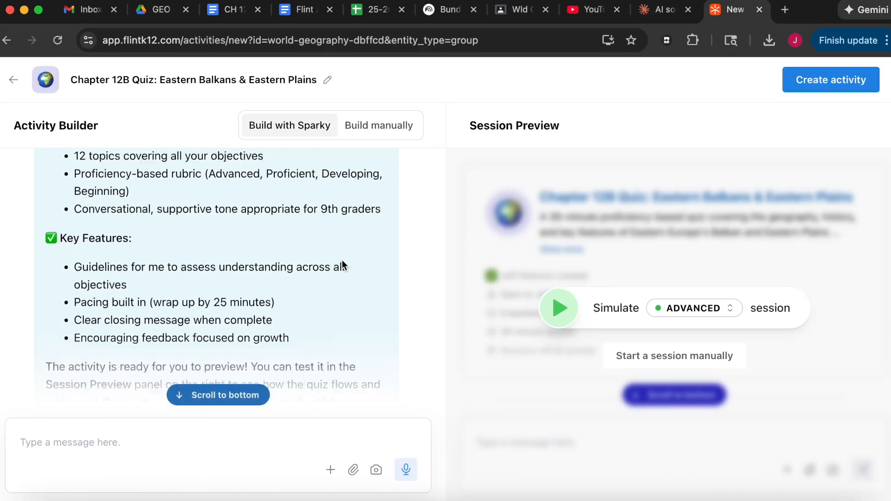
scroll(341, 265, "down", 10)
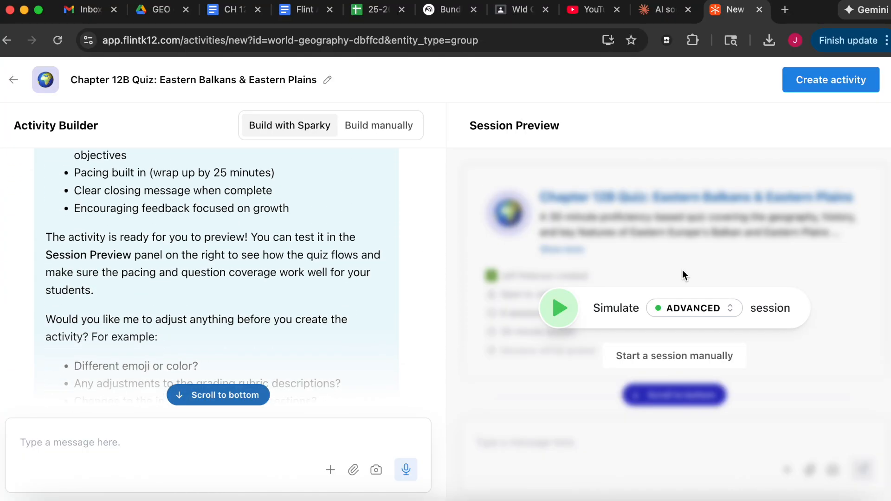
left_click(703, 310)
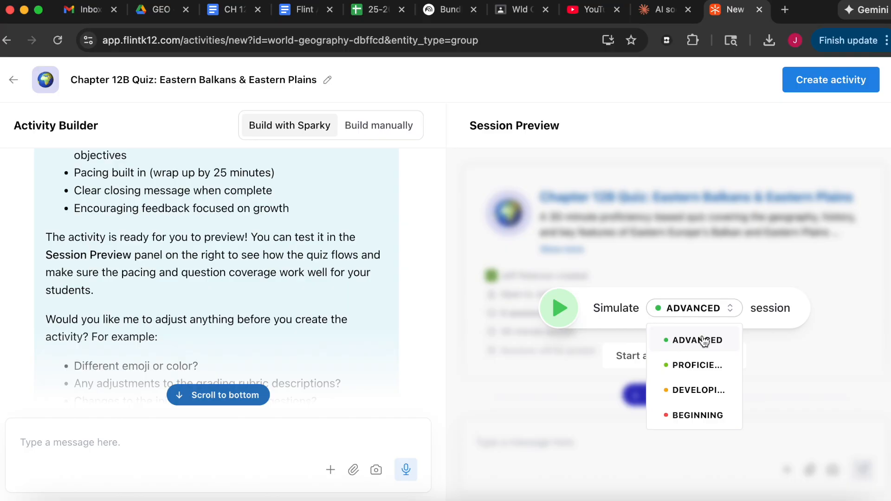
left_click(701, 365)
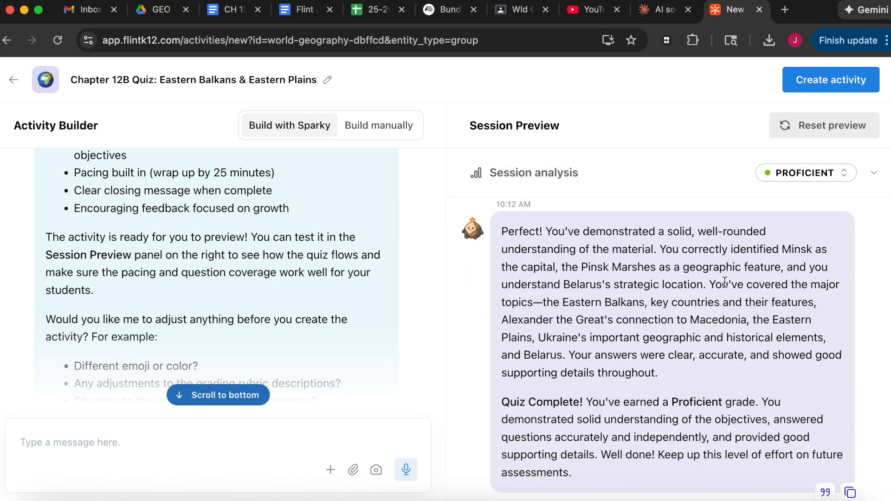
Step: Read through the simulated quiz conversation and ask Sparky "did you include any scaffolding of topics from the objectives"
scroll(725, 282, "up", 15)
scroll(725, 282, "up", 10)
scroll(725, 282, "down", 15)
scroll(726, 282, "down", 20)
scroll(644, 277, "up", 5)
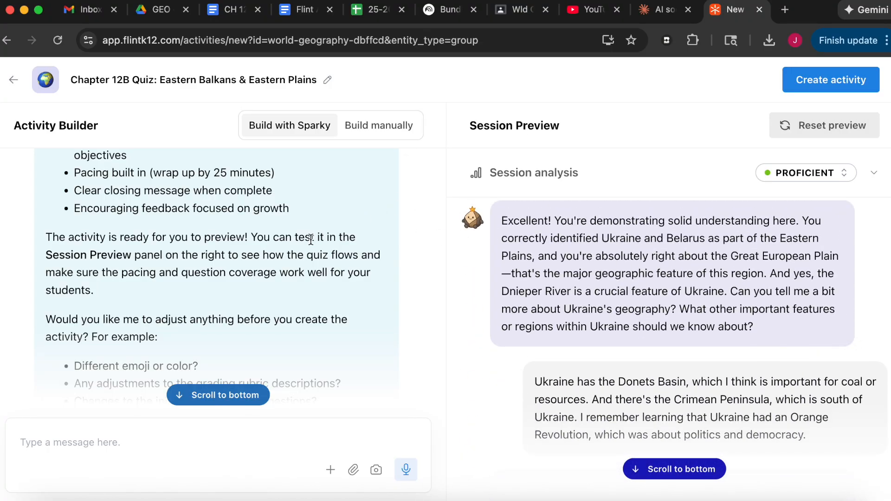
left_click(161, 445)
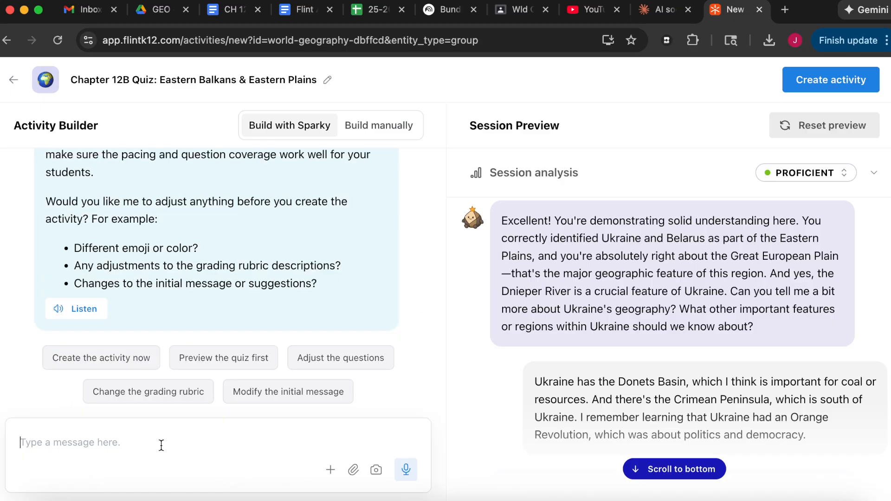
type("did you in")
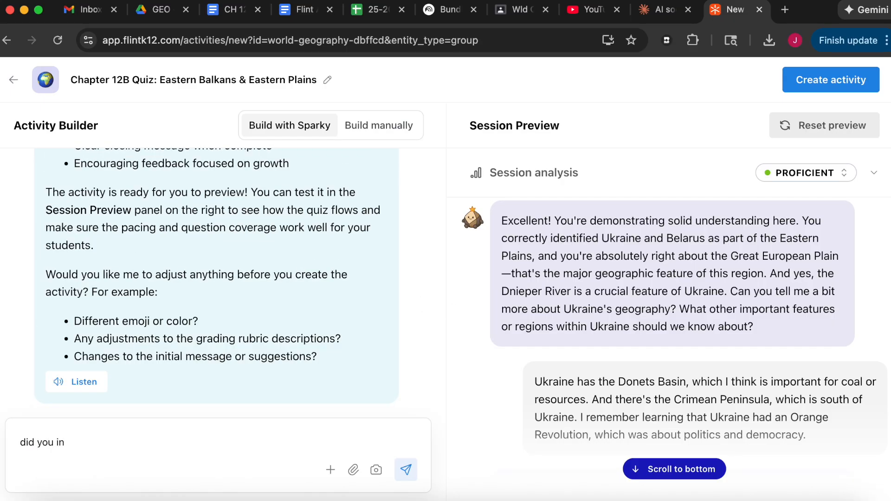
type("clude any scaffolding of topics from the objectives")
key("Return")
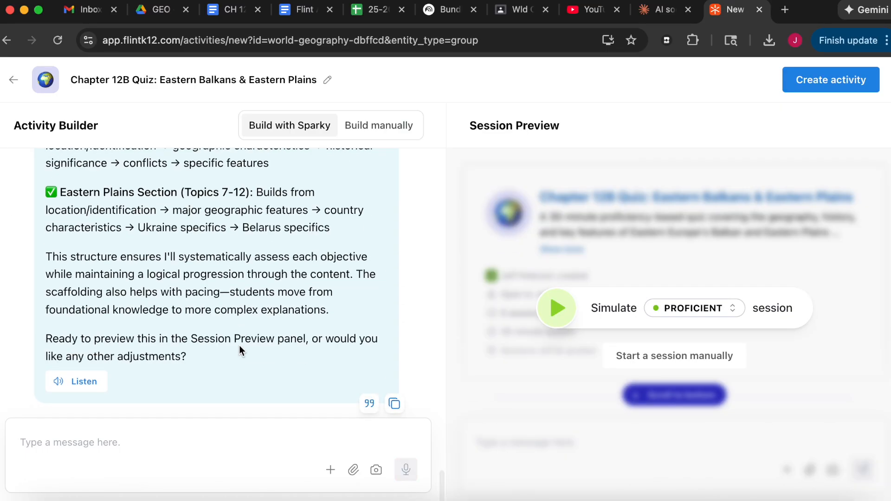
Step: Simulate a Proficient session of the rescaffolded quiz, examine its session analysis feedback, and reset the preview
scroll(238, 345, "up", 5)
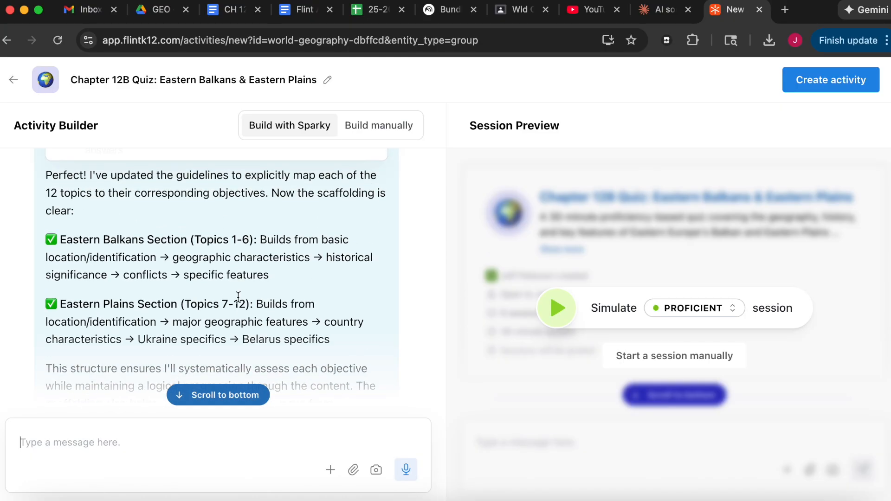
scroll(239, 298, "down", 5)
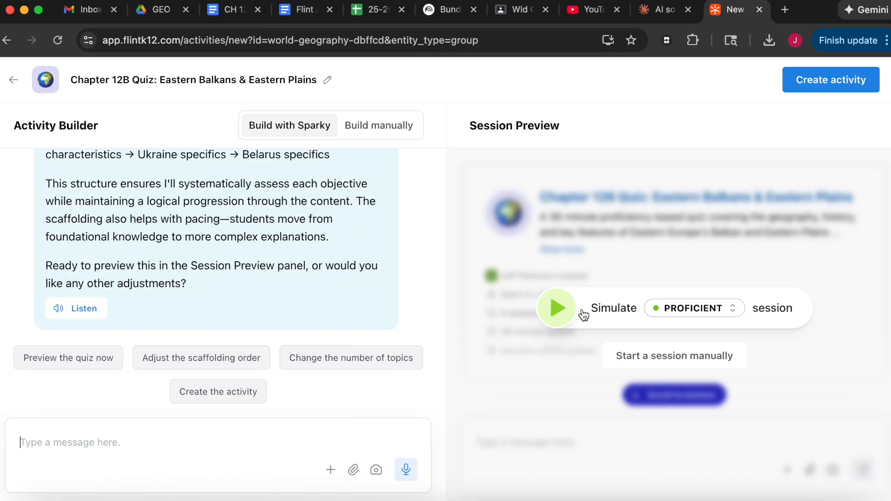
left_click(725, 312)
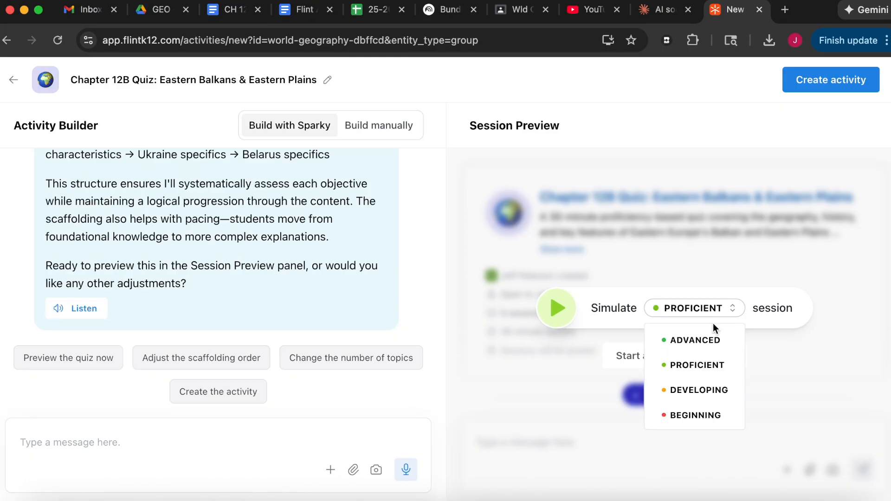
left_click(714, 365)
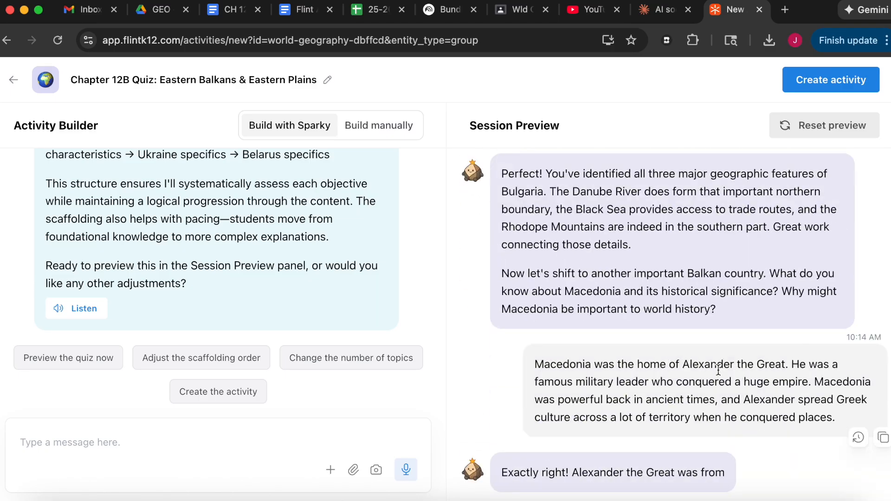
scroll(718, 370, "up", 5)
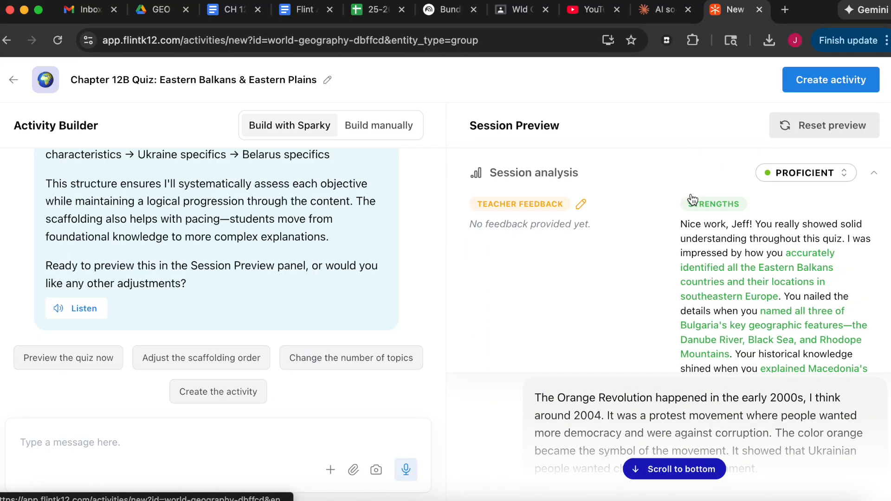
scroll(673, 283, "down", 3)
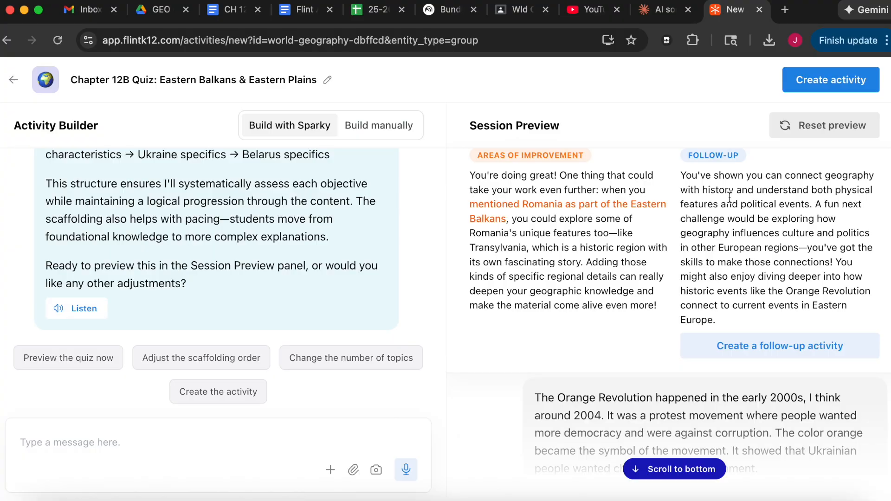
left_click(792, 125)
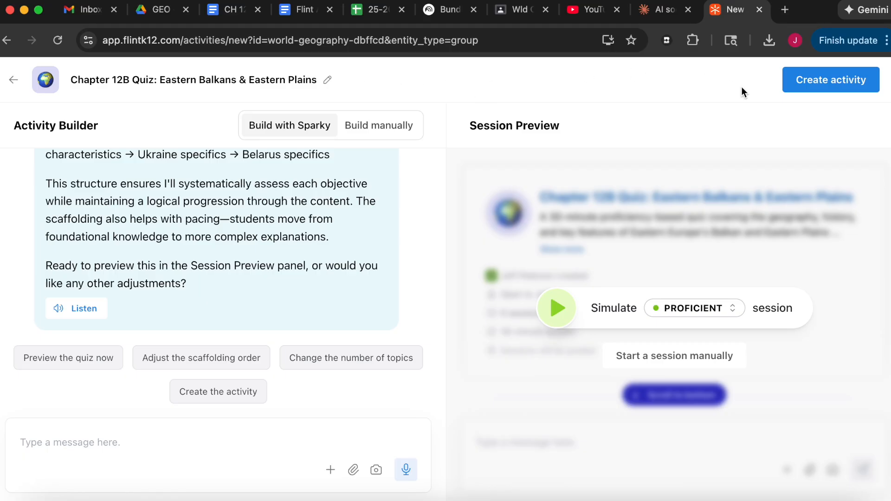
Step: Create the Chapter 12B Quiz activity and copy its share link
left_click(816, 86)
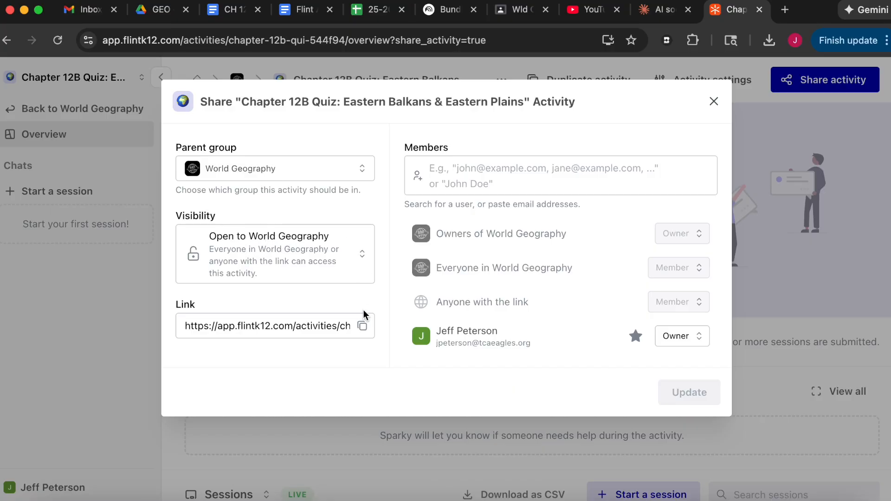
left_click(365, 322)
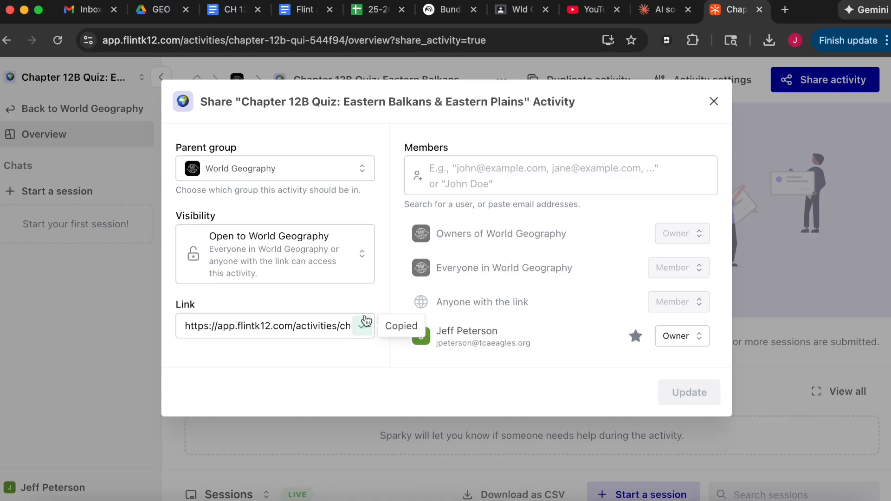
Step: Switch to Google Classroom, view the Wld Geo 2nd Hr classwork around the CH 12 topic, and return to the Flint activity
left_click(518, 9)
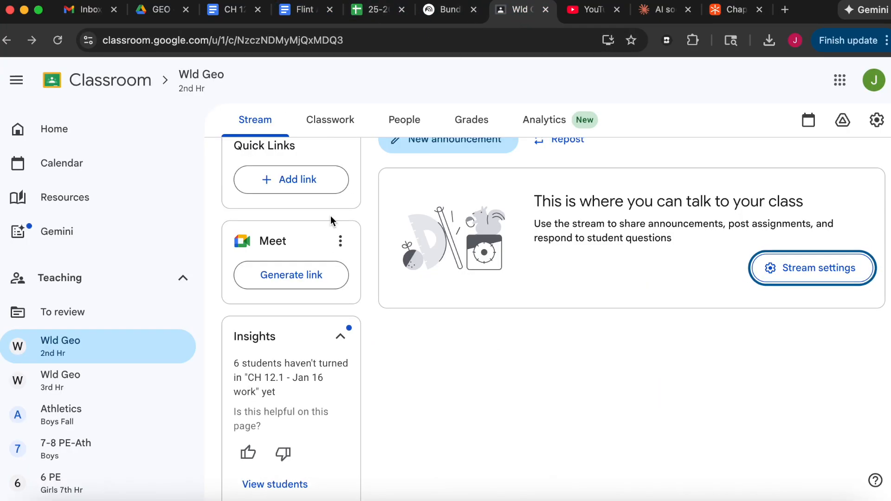
left_click(340, 119)
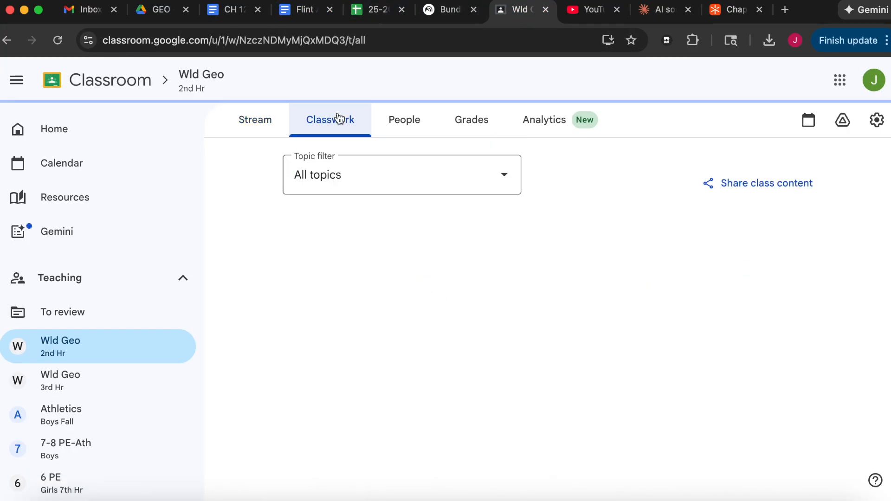
scroll(504, 343, "down", 6)
scroll(499, 358, "up", 5)
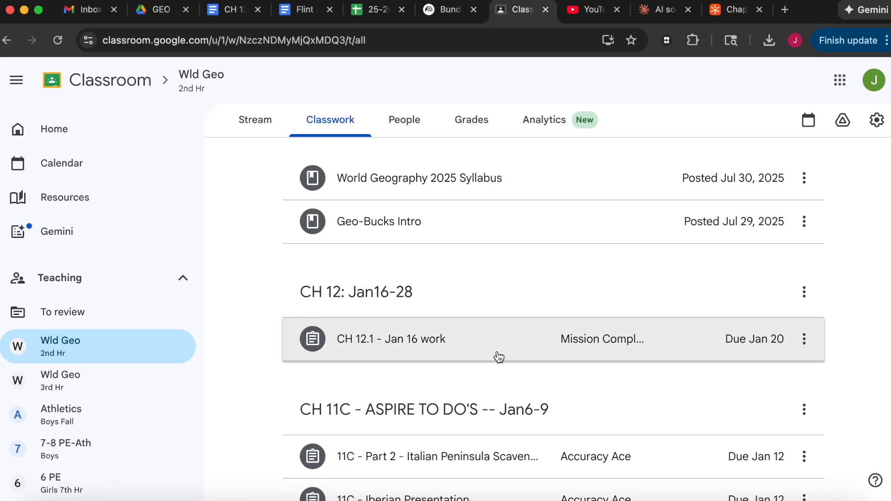
left_click(734, 9)
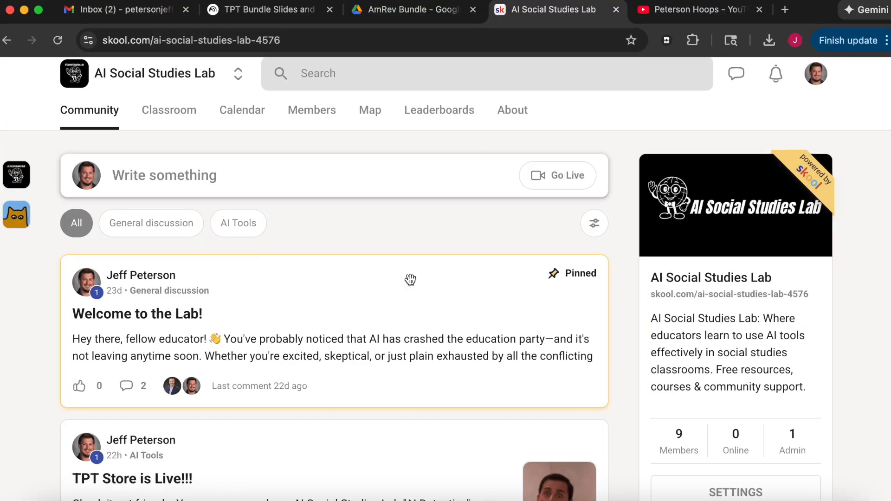
Step: Browse the posts in the AI Social Studies Lab community feed on Skool and return to its beginning
scroll(411, 279, "down", 3)
scroll(410, 279, "down", 5)
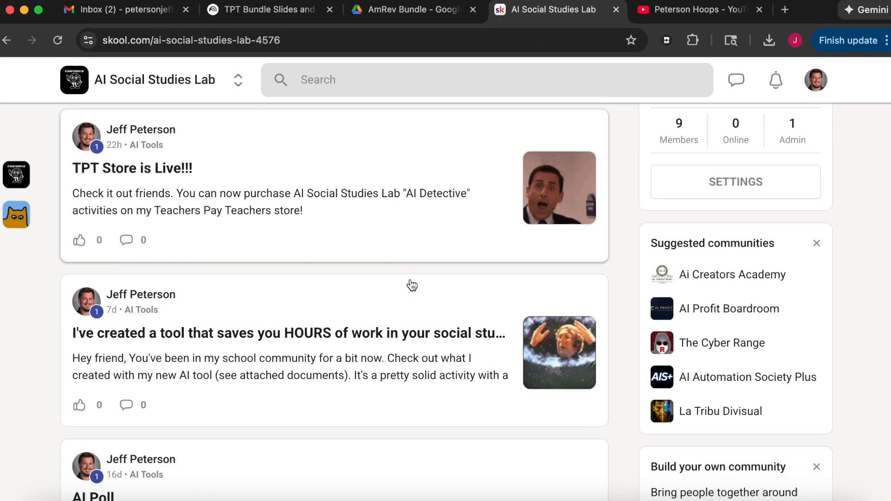
scroll(412, 285, "down", 3)
scroll(412, 285, "up", 5)
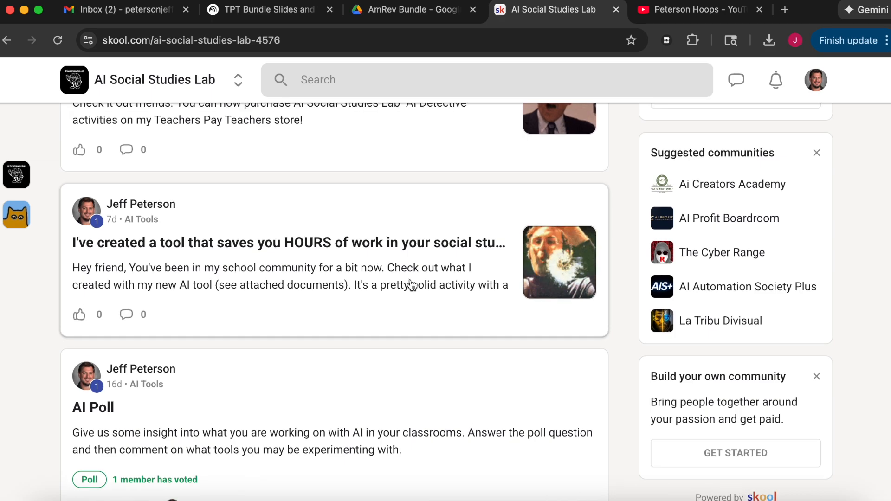
scroll(411, 283, "up", 5)
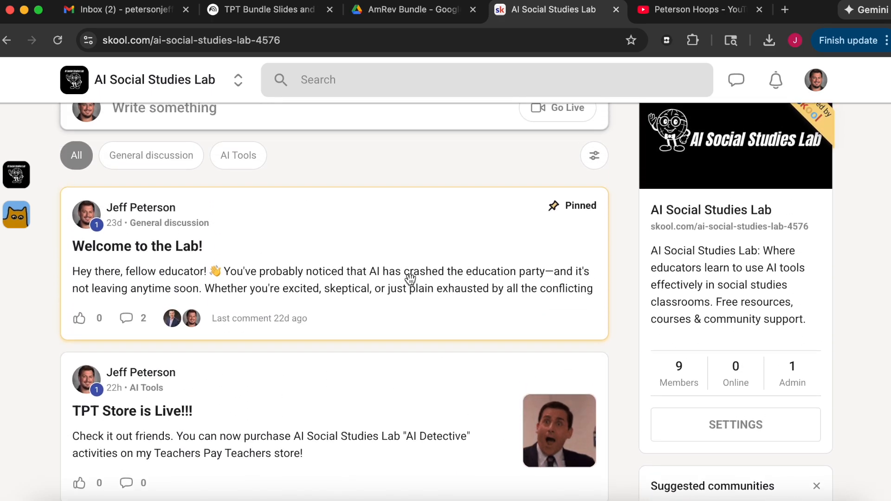
scroll(410, 279, "up", 1)
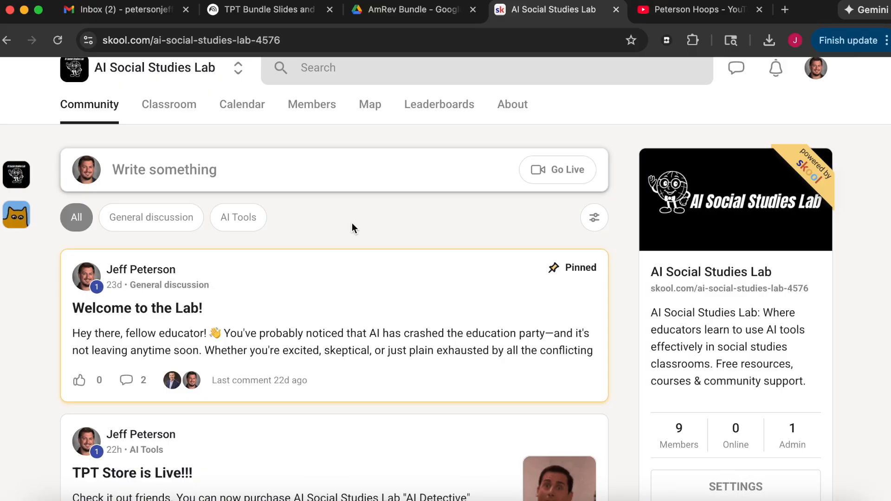
scroll(352, 227, "up", 1)
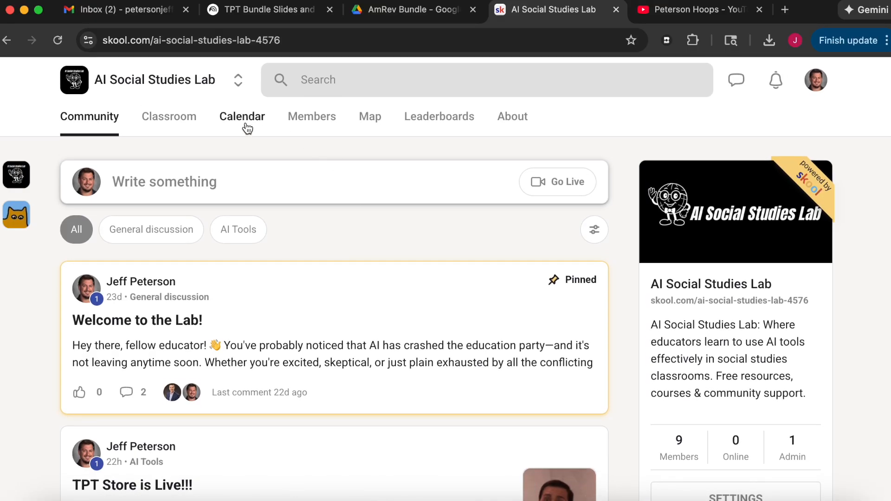